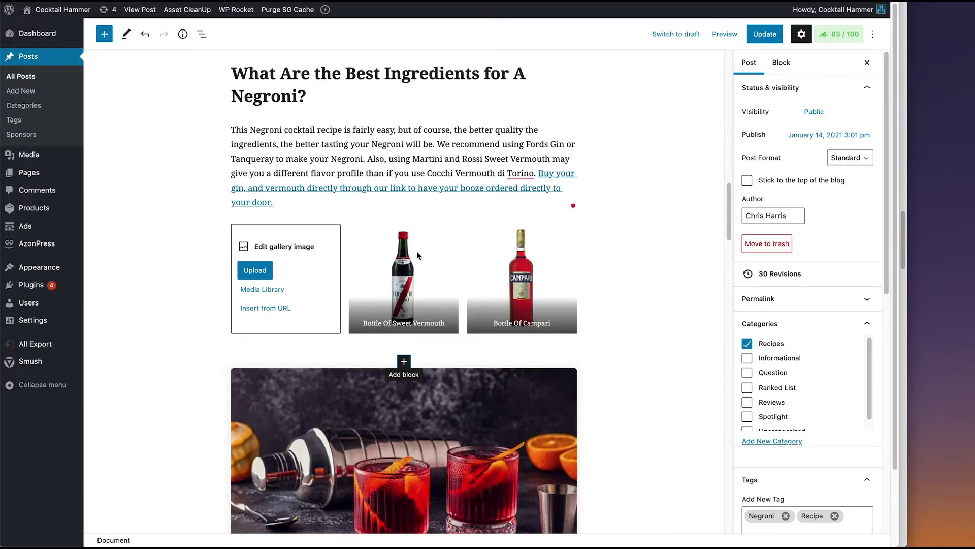
- Select the bottle gallery in the Negroni post to reveal its Block settings
click(430, 291)
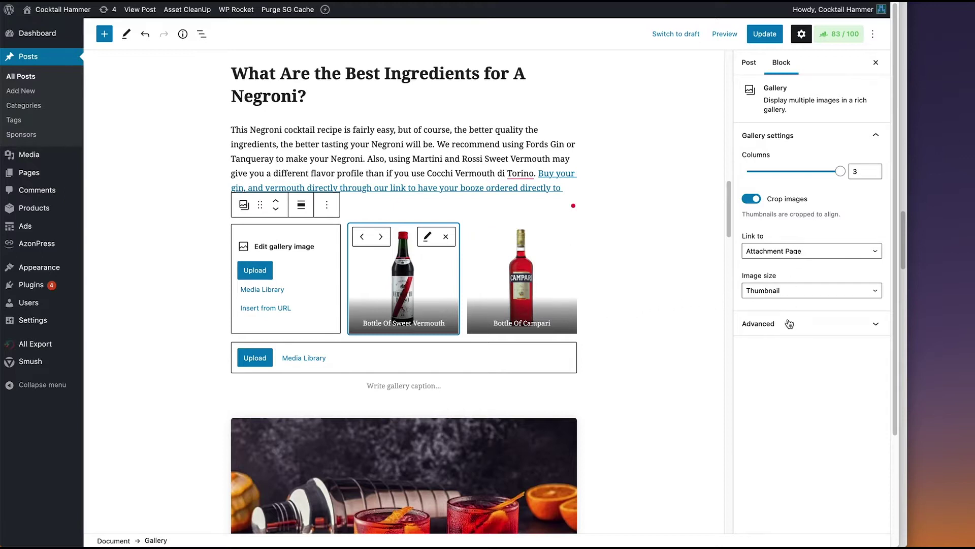
- Set the gallery's Link to option to Media File
click(767, 251)
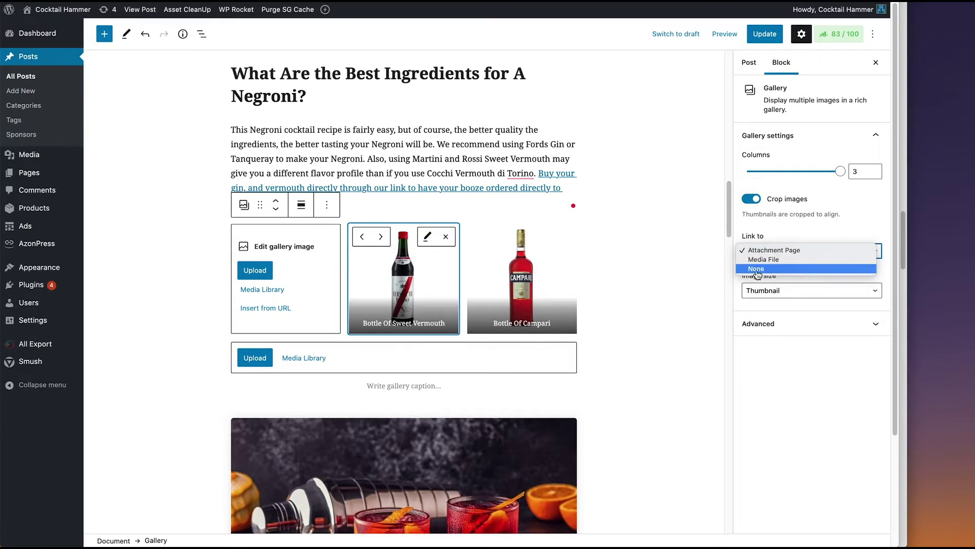
click(653, 262)
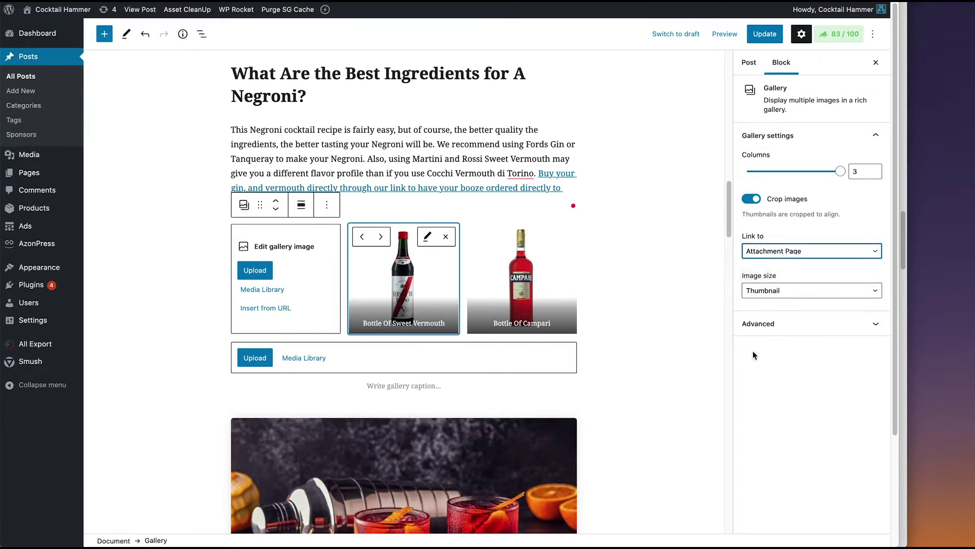
click(808, 251)
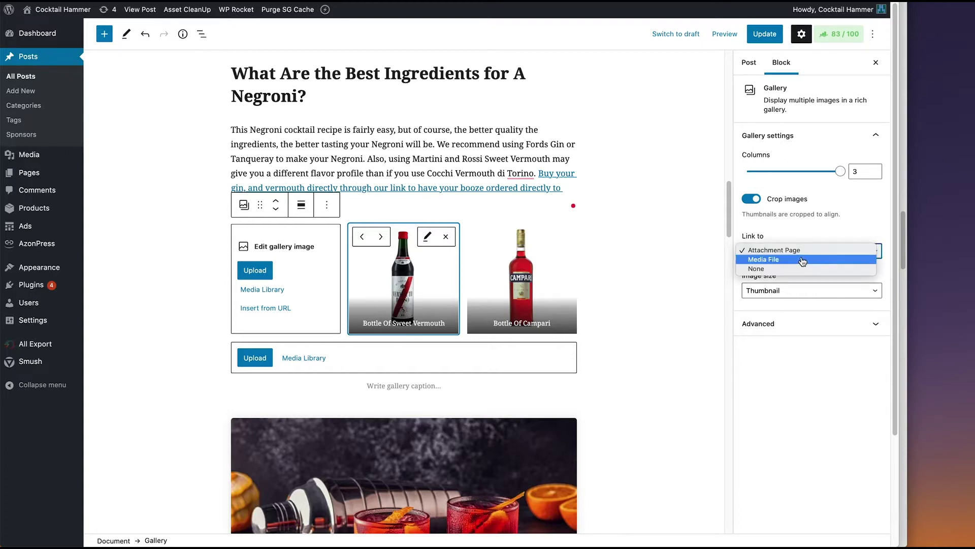
click(803, 260)
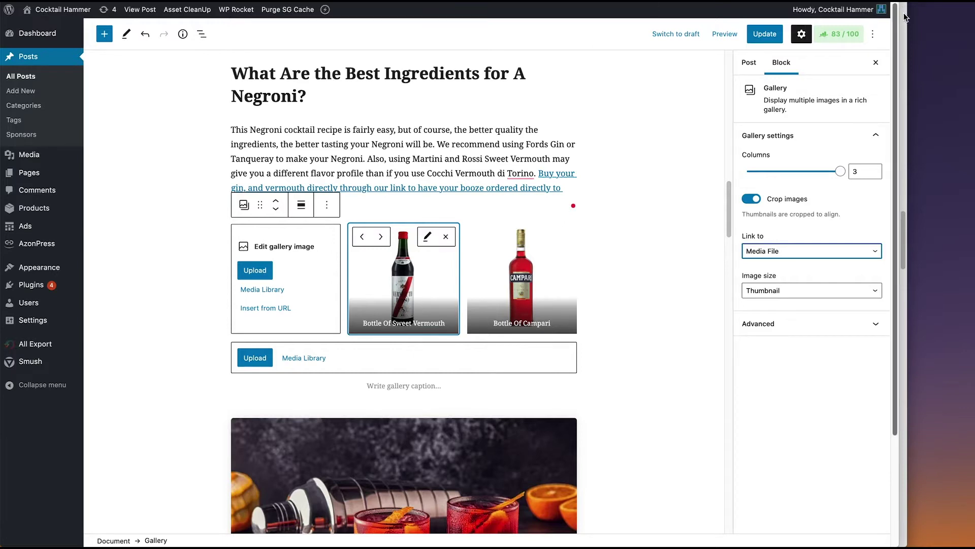
- Update the post and confirm the Sweet Vermouth image opens its full-size picture
click(765, 34)
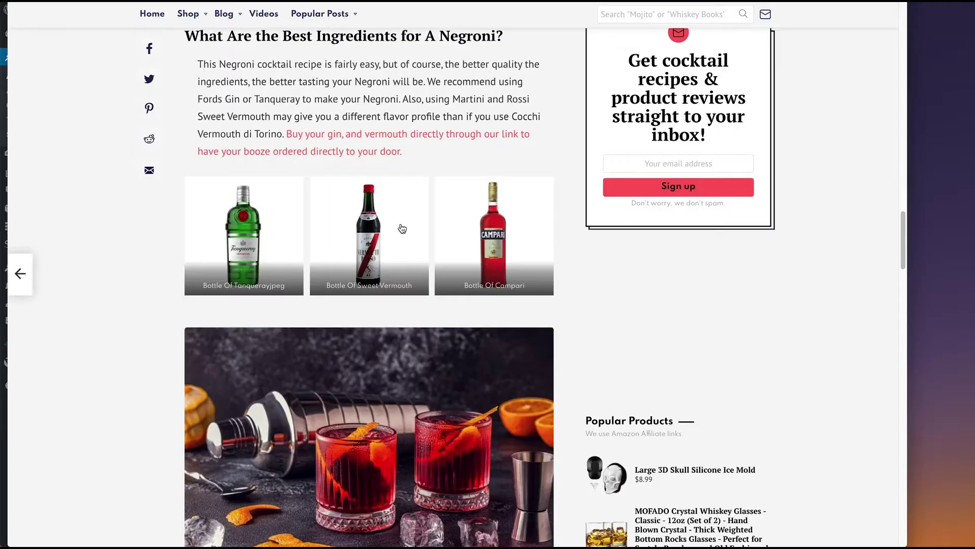
click(358, 231)
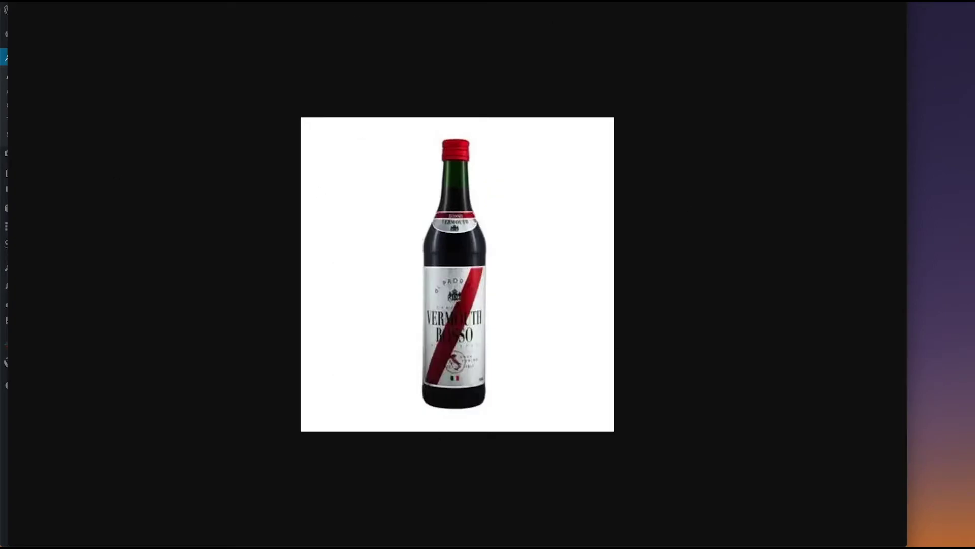
key(alt+Left)
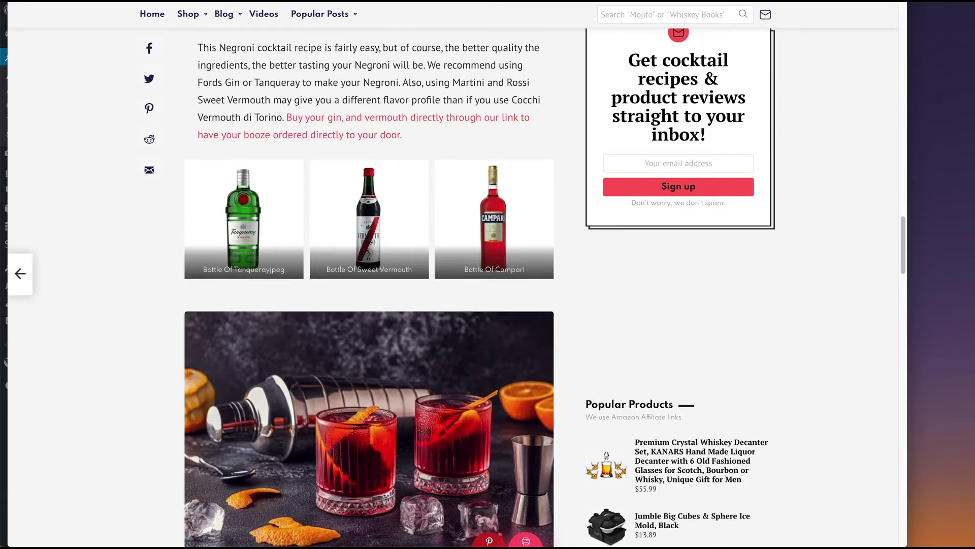
key(super+w)
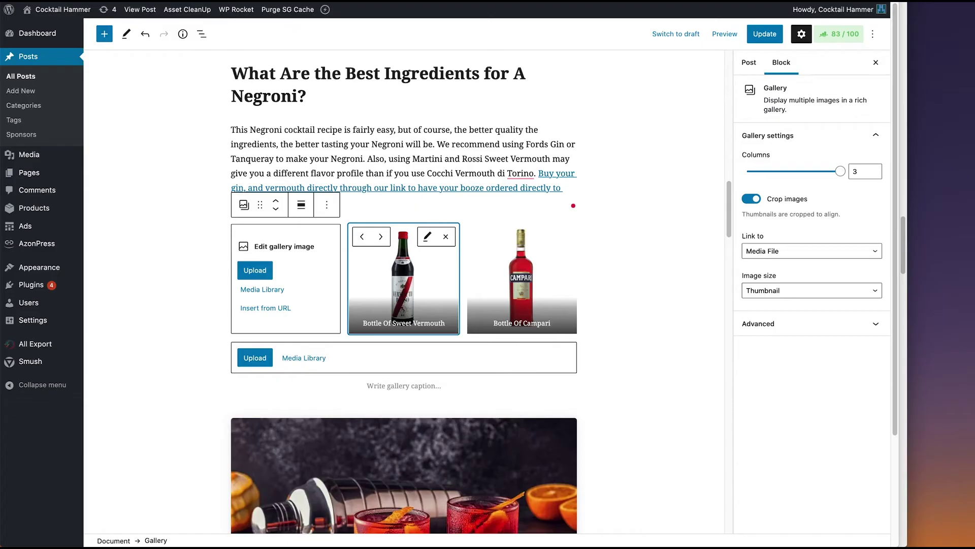
- Insert an Image block below the gallery via 'im' search and pick from Media Library
click(418, 381)
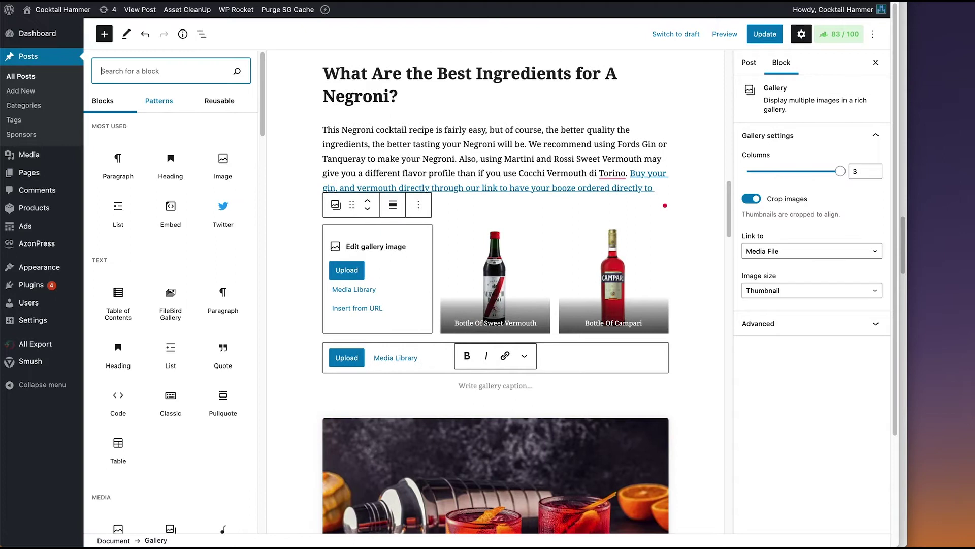
text(im)
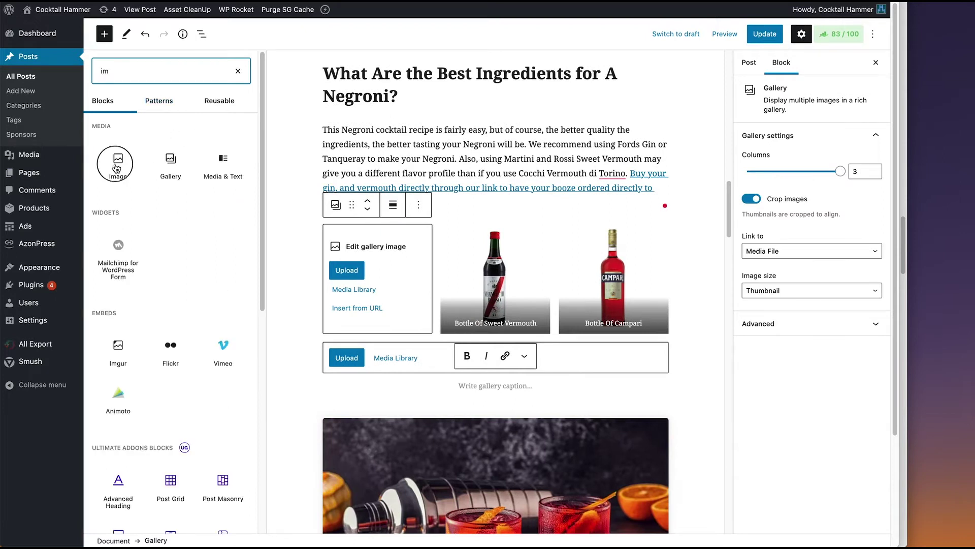
click(116, 161)
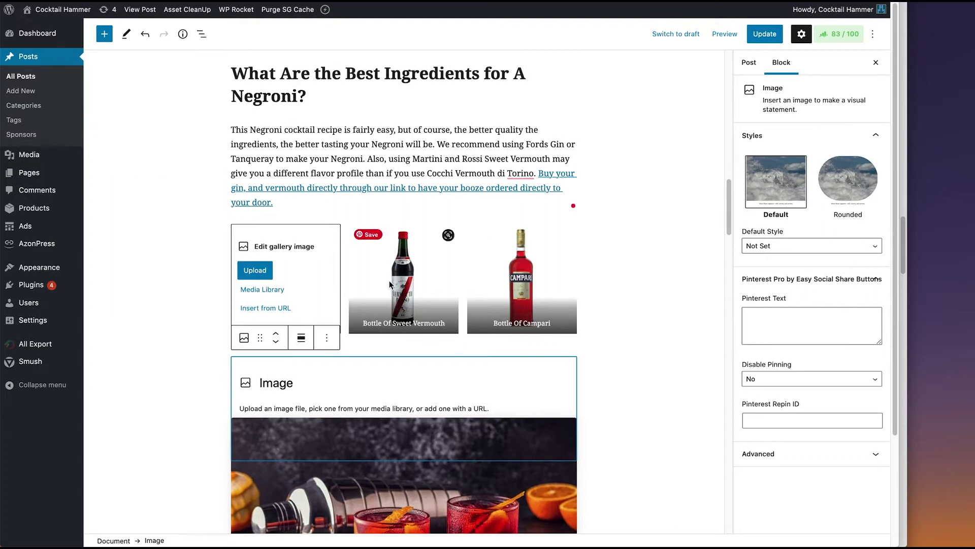
click(293, 431)
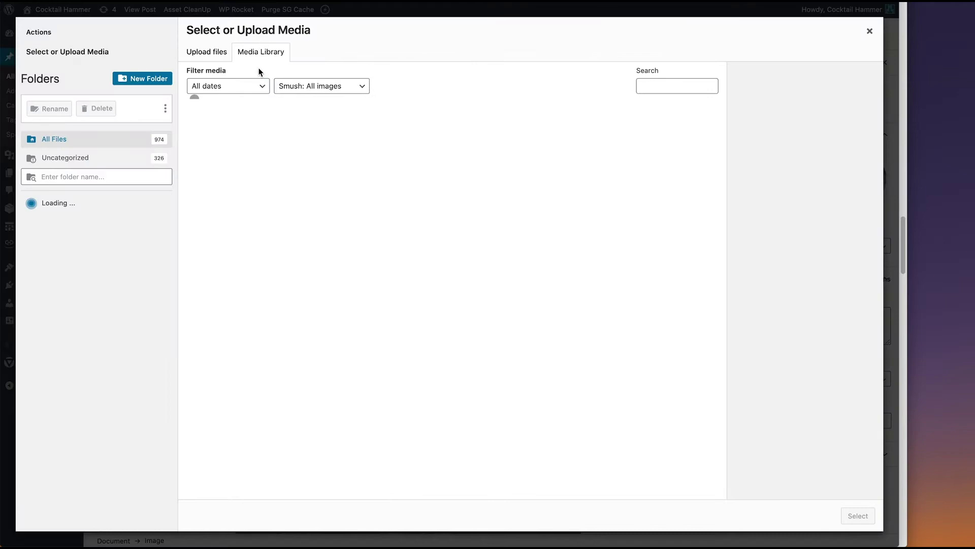
- Fill the block with Bottle of Campari, link it to google.com, and update the post
click(858, 515)
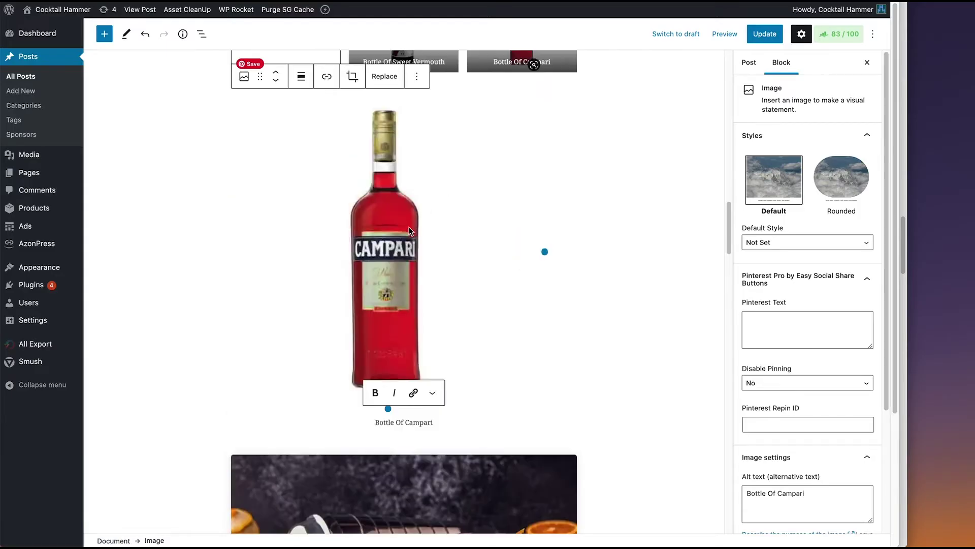
click(353, 186)
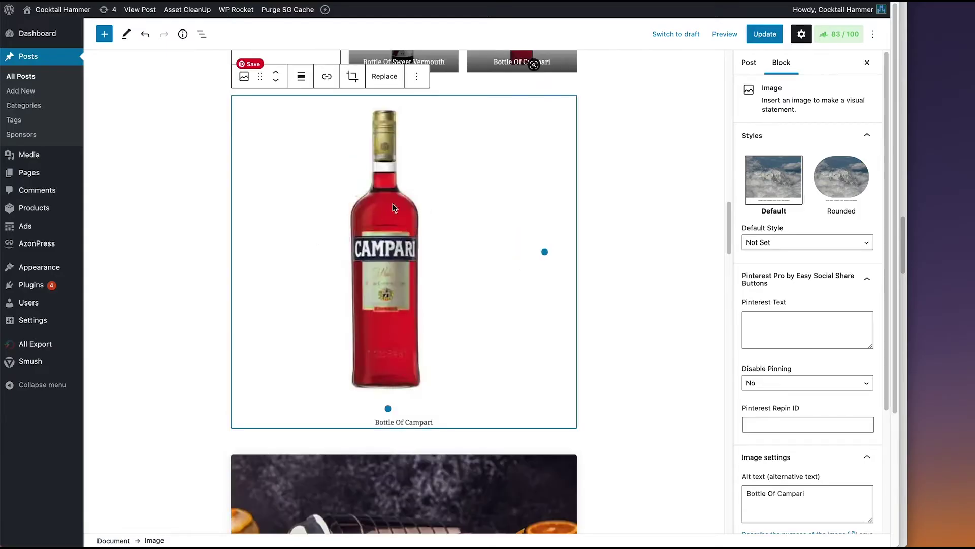
click(326, 78)
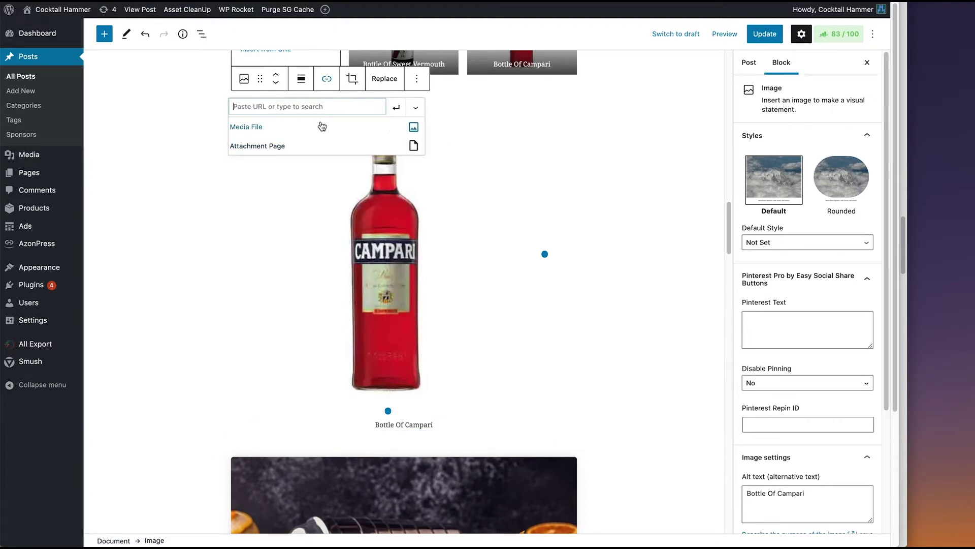
text(google.com)
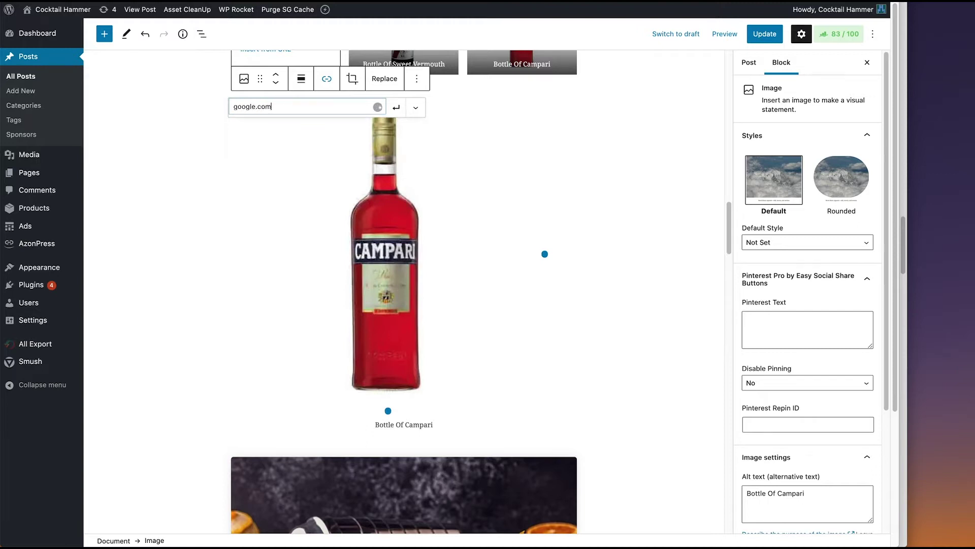
key(Return)
click(765, 34)
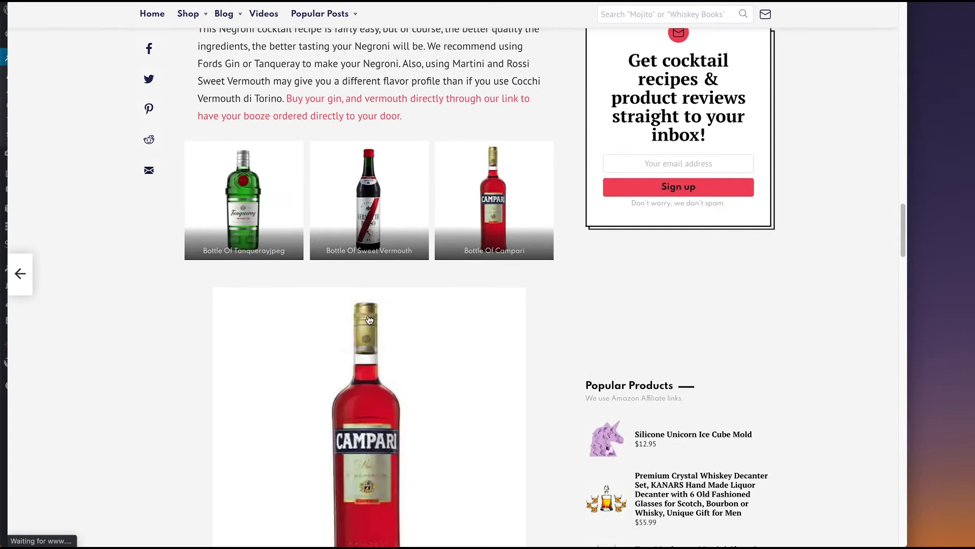
click(332, 346)
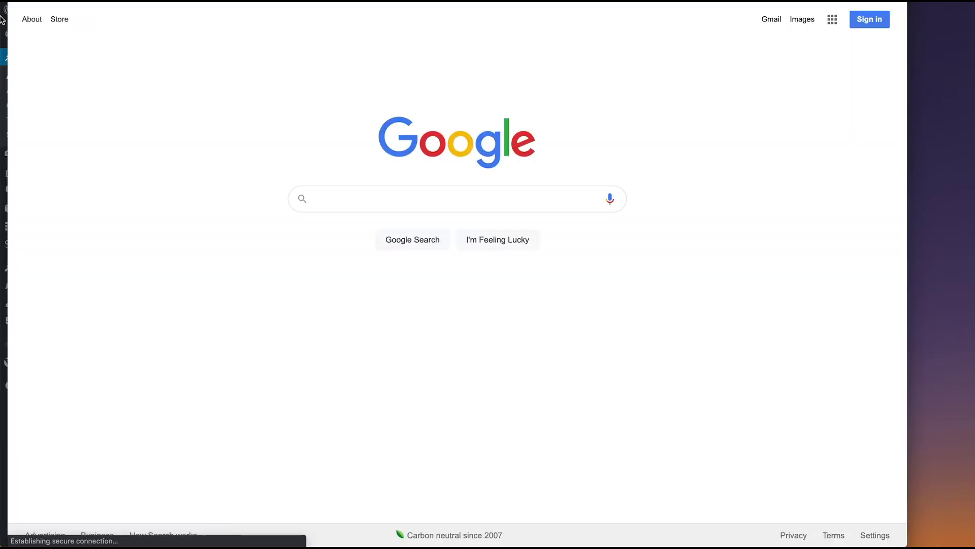
key(super+w)
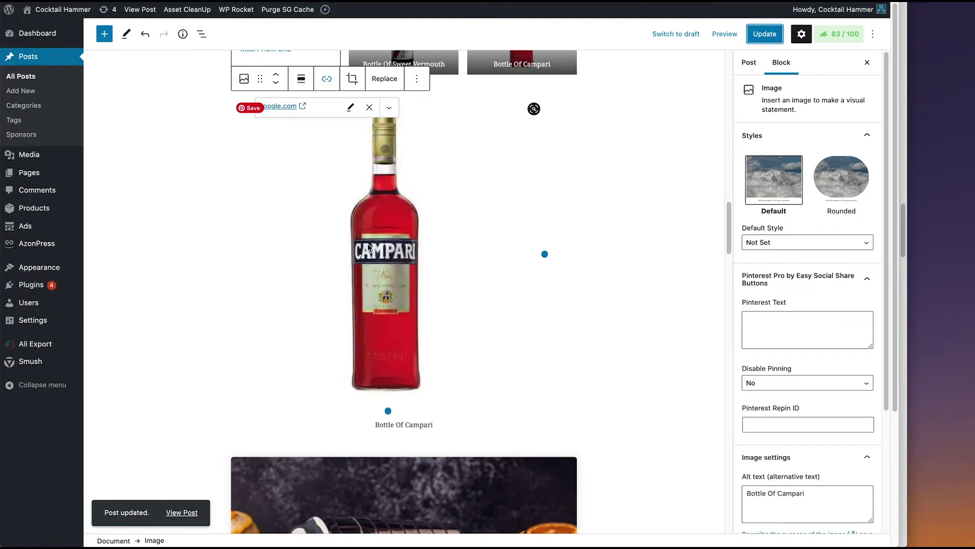
scroll(368, 342, up, 2)
scroll(368, 342, up, 2)
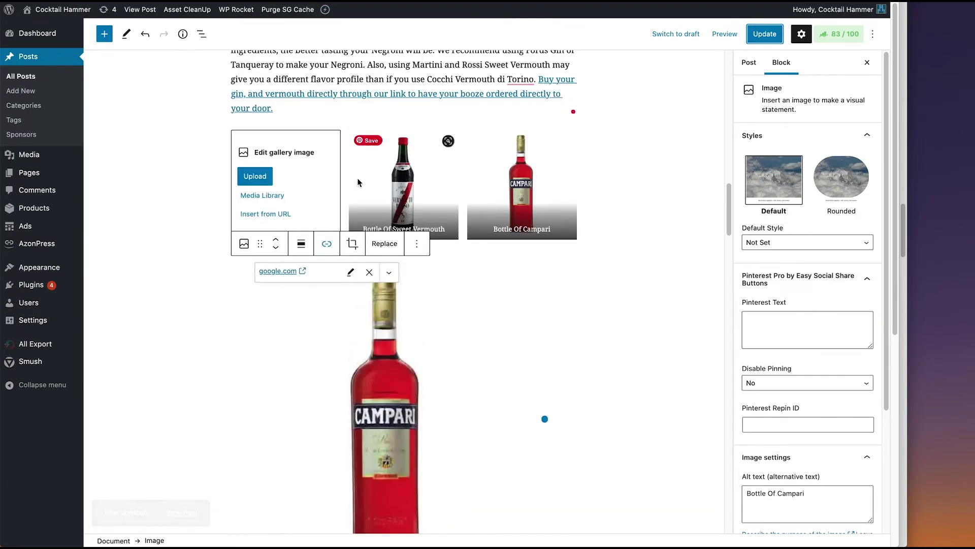
scroll(371, 202, up, 1)
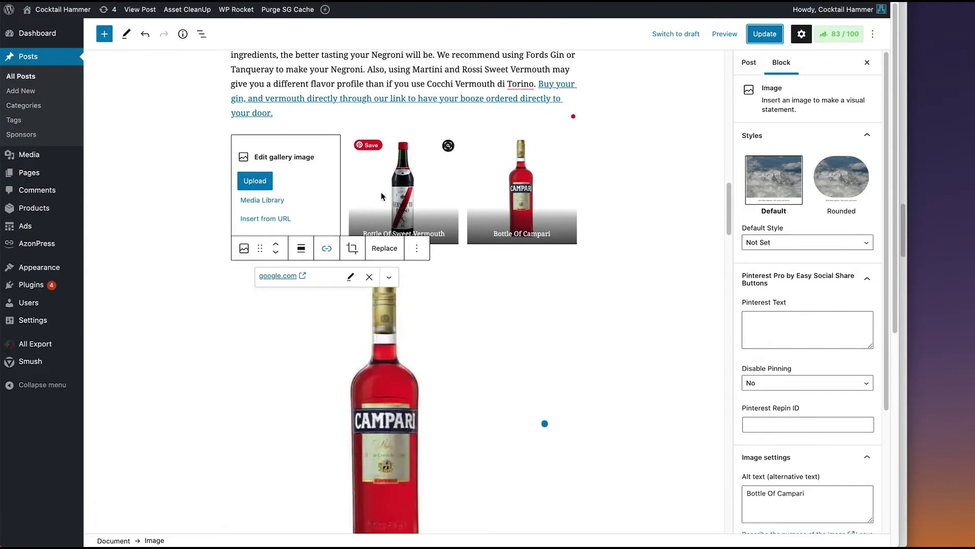
scroll(377, 194, up, 1)
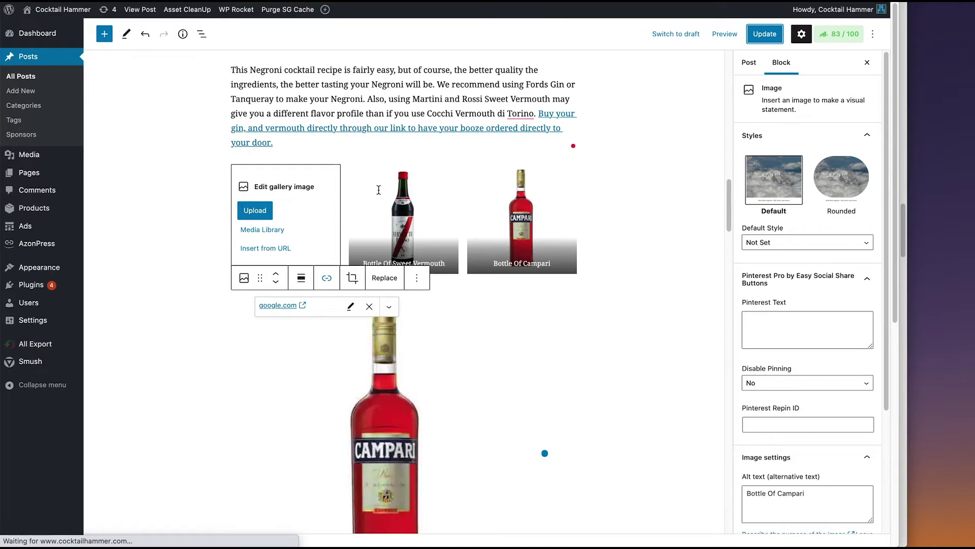
- Download the Gallery Custom Links plugin zip and drag it onto the desktop
scroll(522, 229, up, 1)
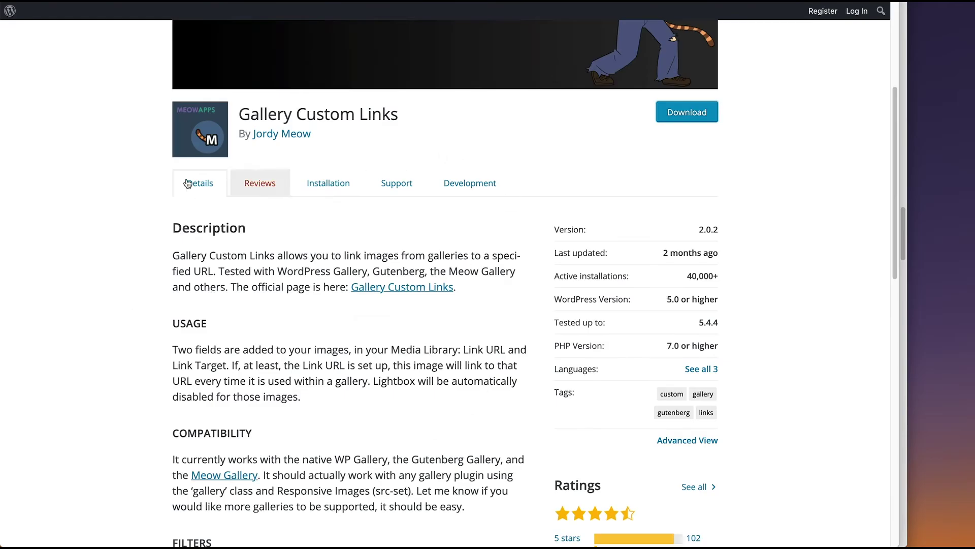
click(691, 111)
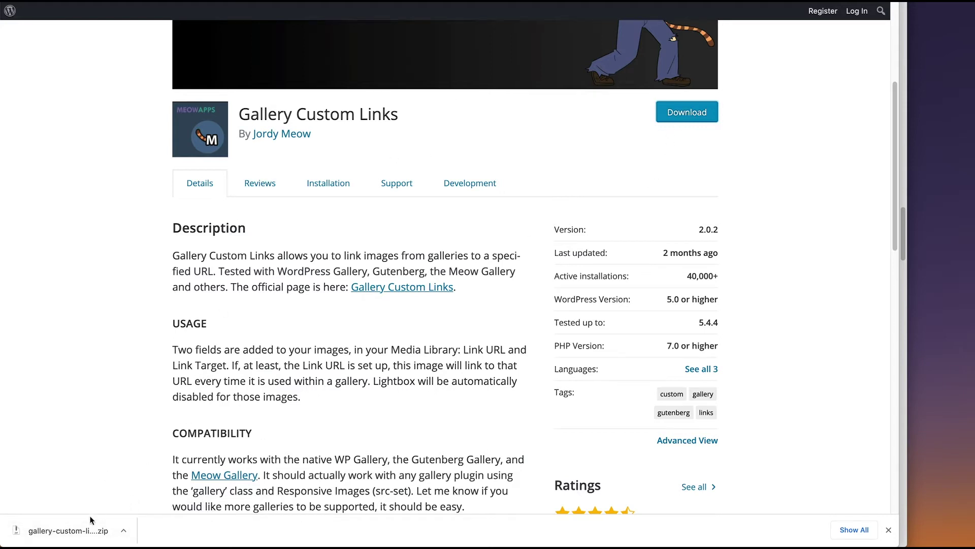
drag(92, 524, 943, 55)
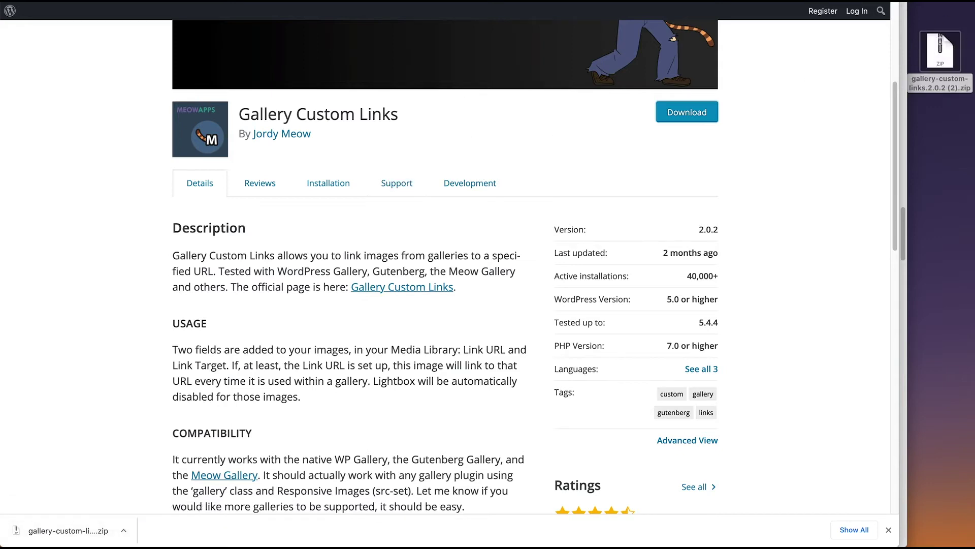
- Upload the gallery-custom-links zip via Plugins > Add New, install it and activate it
key(ctrl+Tab)
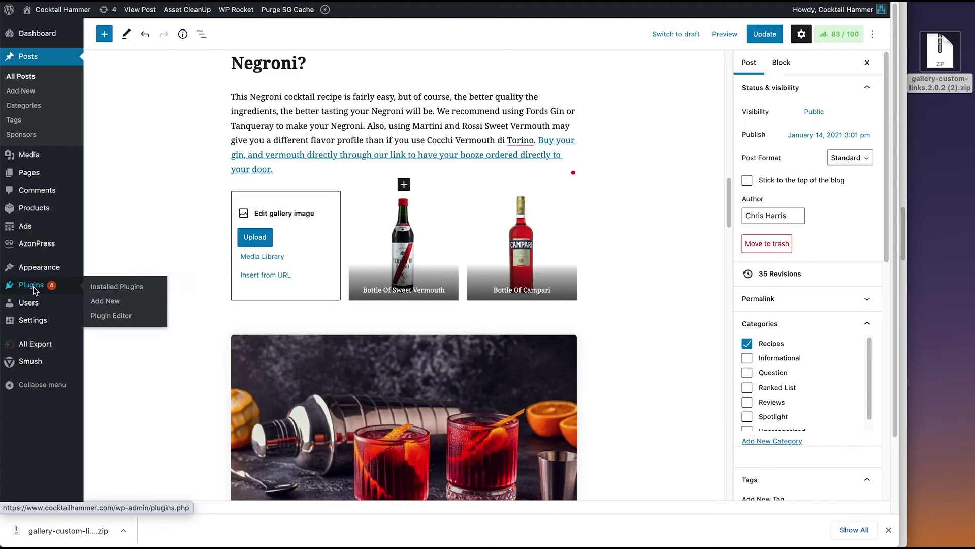
click(32, 284)
click(570, 137)
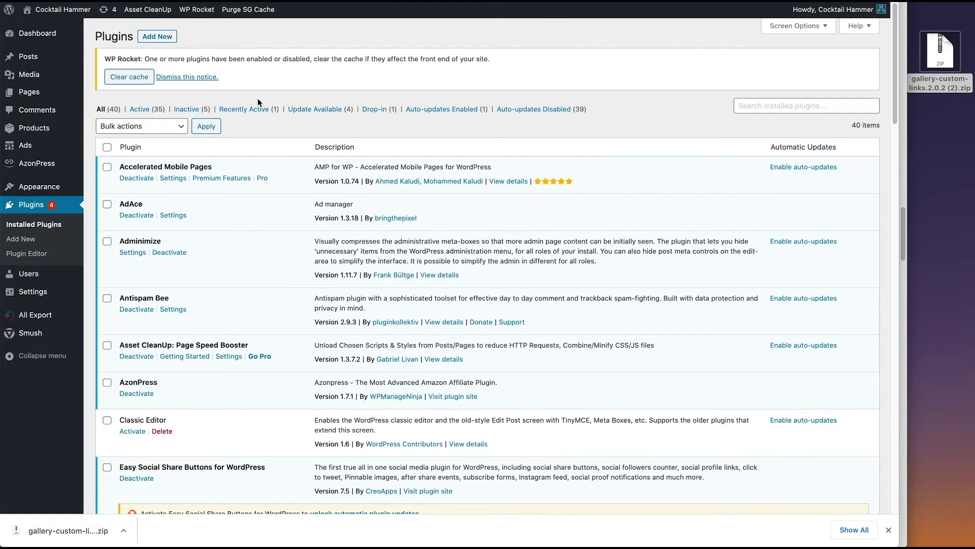
click(157, 37)
click(189, 36)
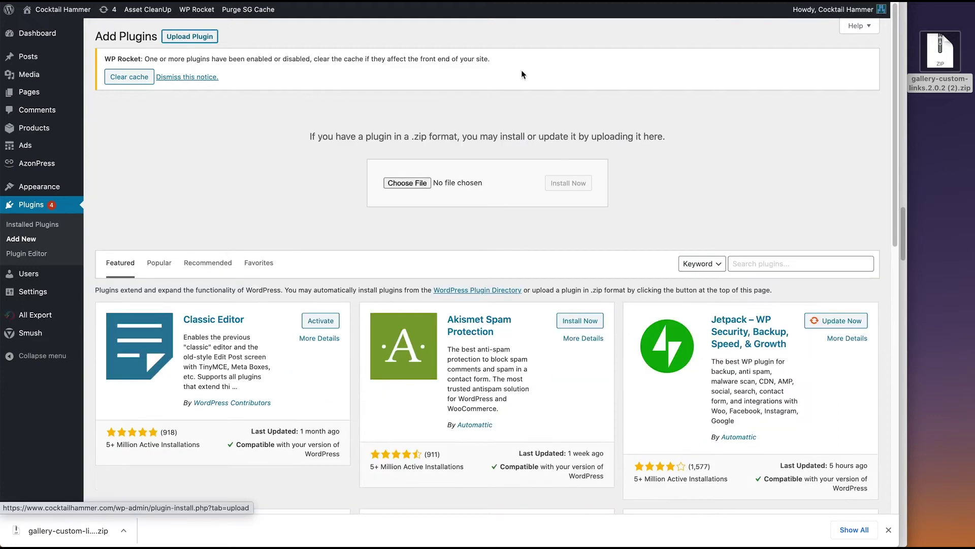
drag(940, 50, 407, 183)
click(569, 183)
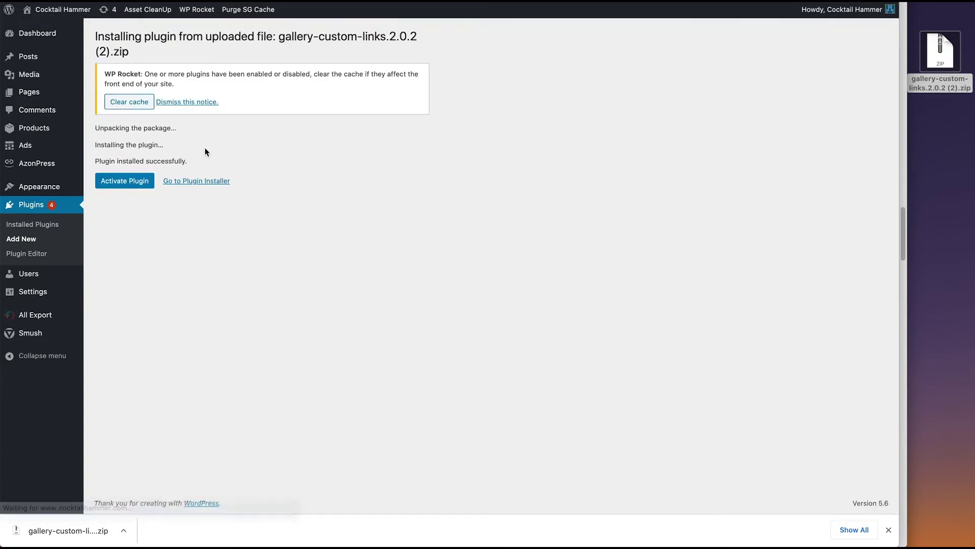
click(121, 188)
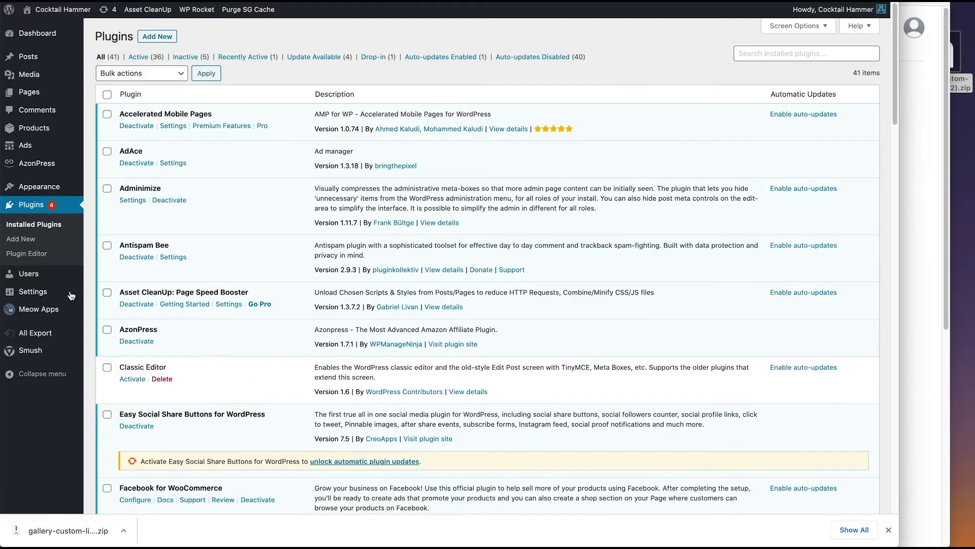
- Open Meow Apps > Custom Links to view the plugin's default settings
mouse_move(7, 309)
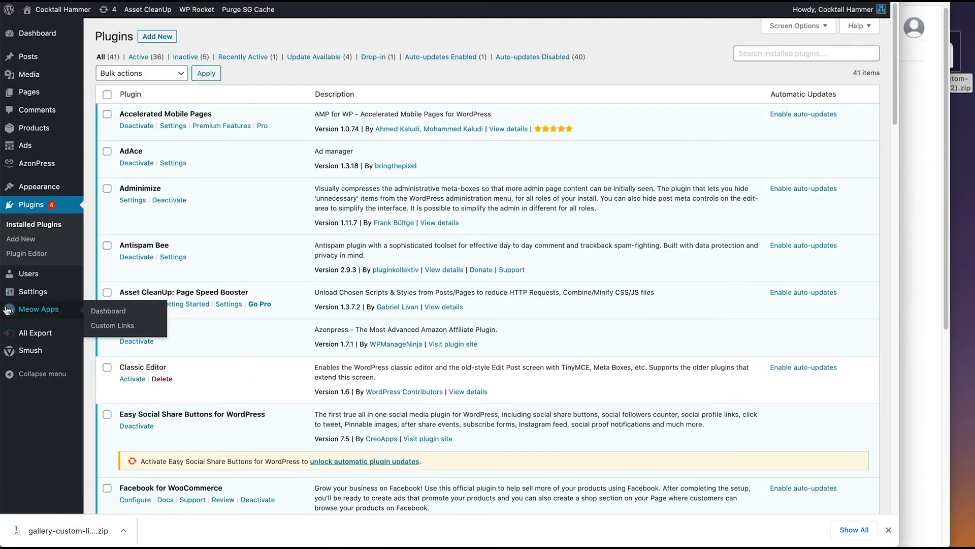
click(57, 315)
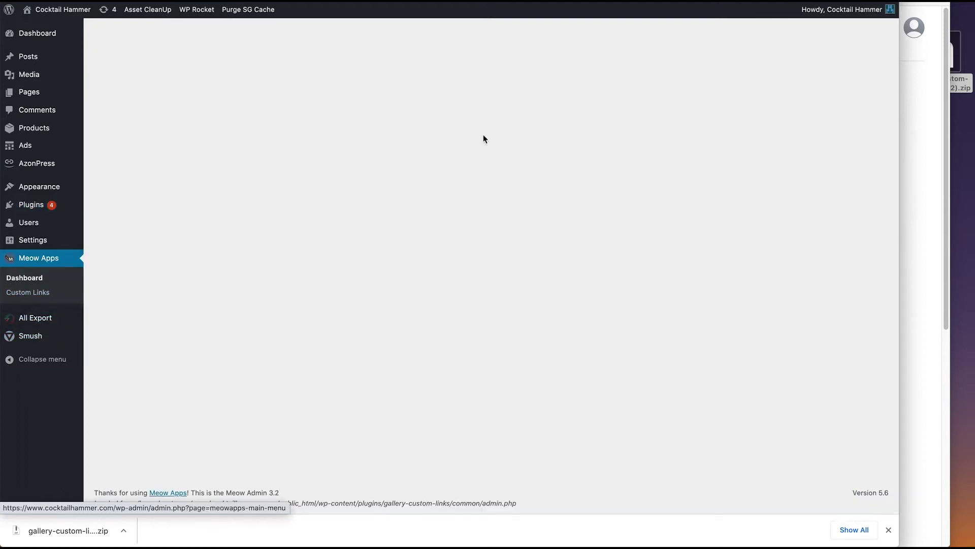
click(35, 292)
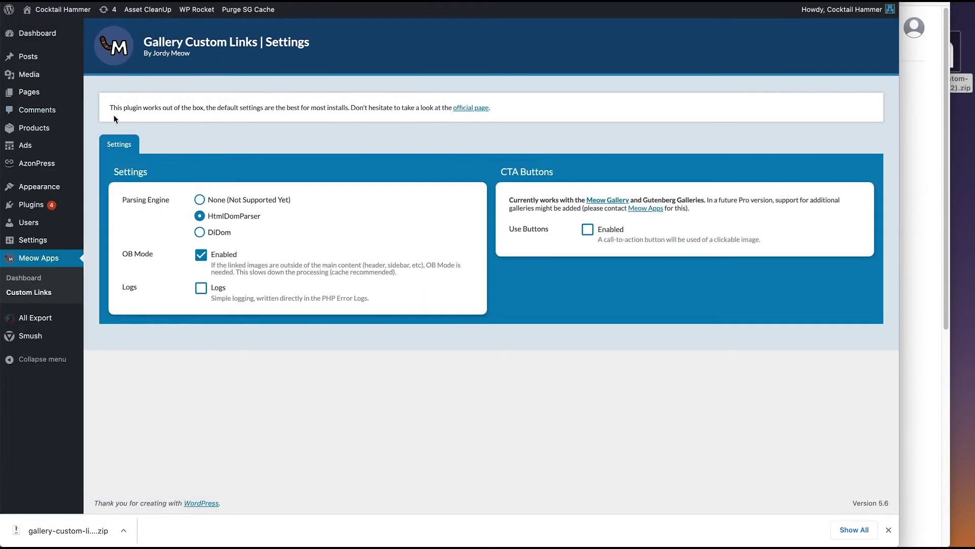
mouse_move(43, 75)
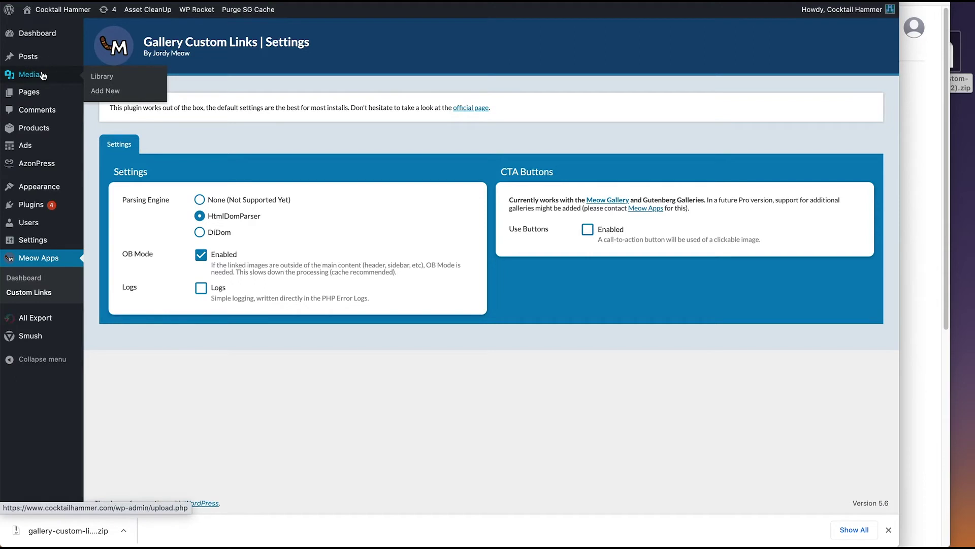
click(42, 75)
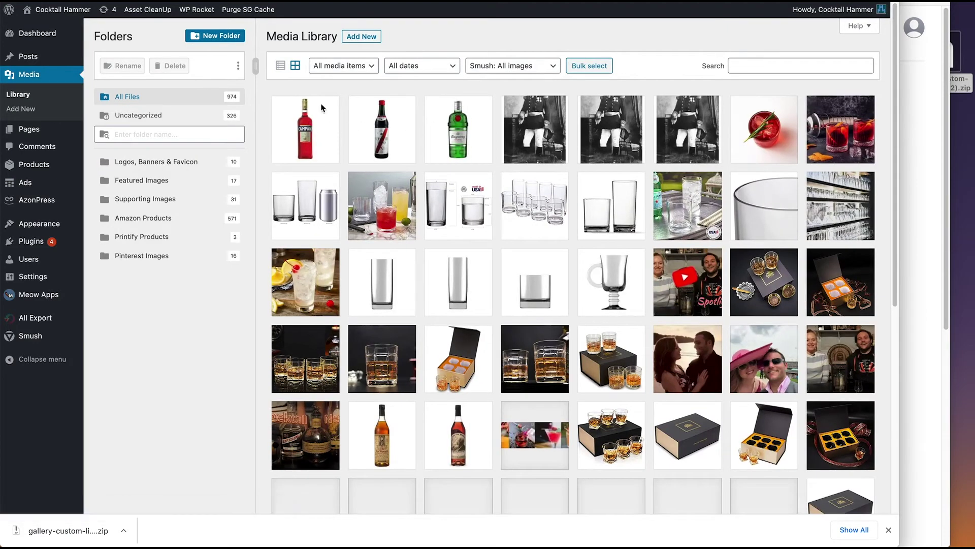
click(319, 147)
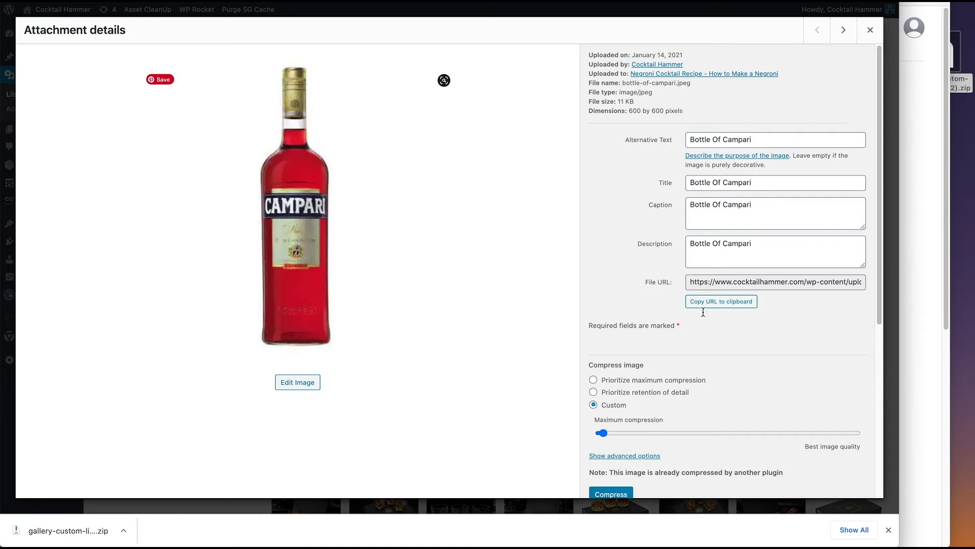
scroll(713, 324, down, 5)
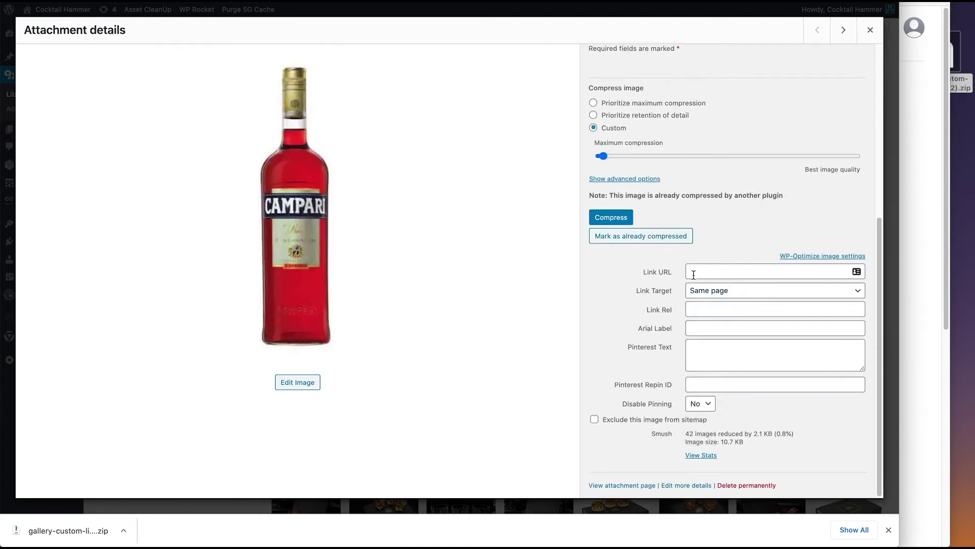
click(716, 274)
click(796, 297)
click(821, 300)
click(706, 272)
click(721, 265)
text(https://google.com)
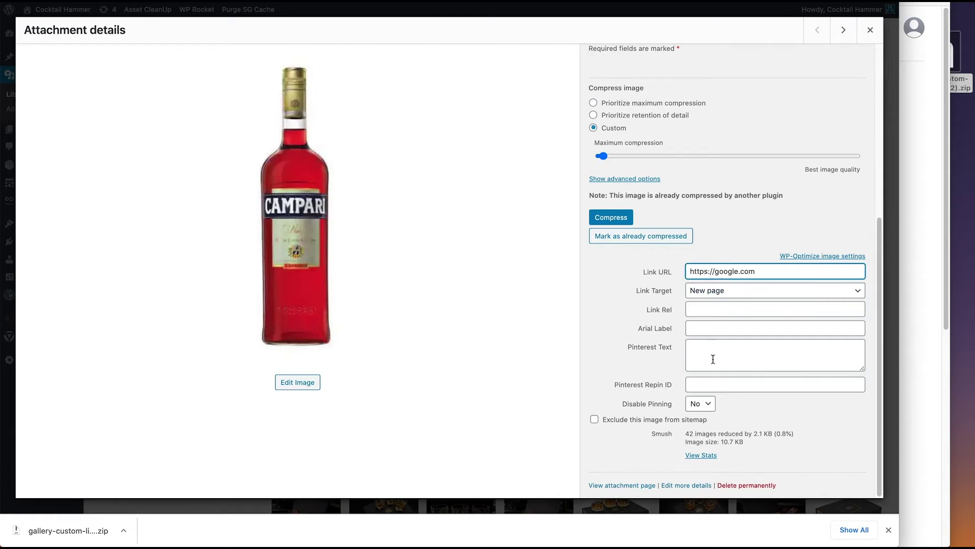
click(873, 40)
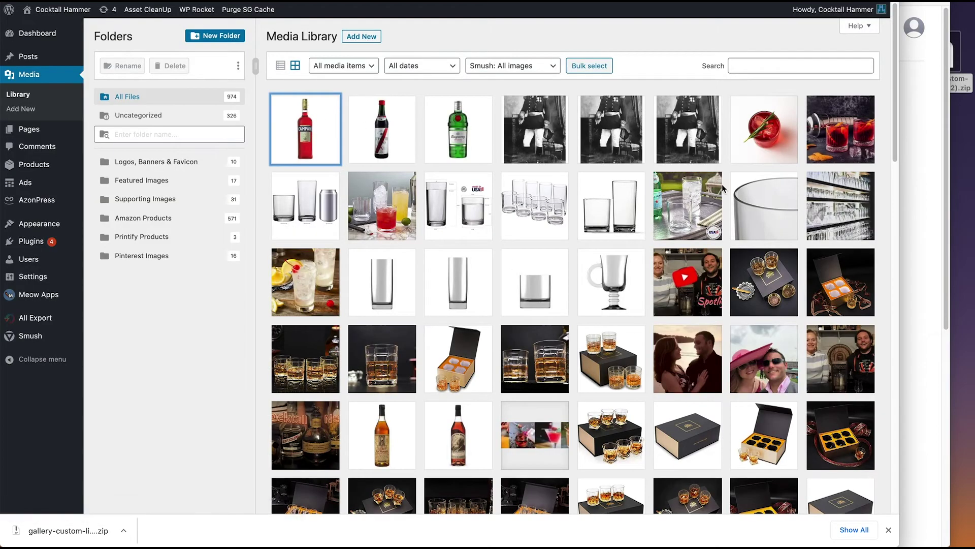
- Reopen the Campari image details to verify its saved link
click(316, 94)
scroll(798, 315, down, 5)
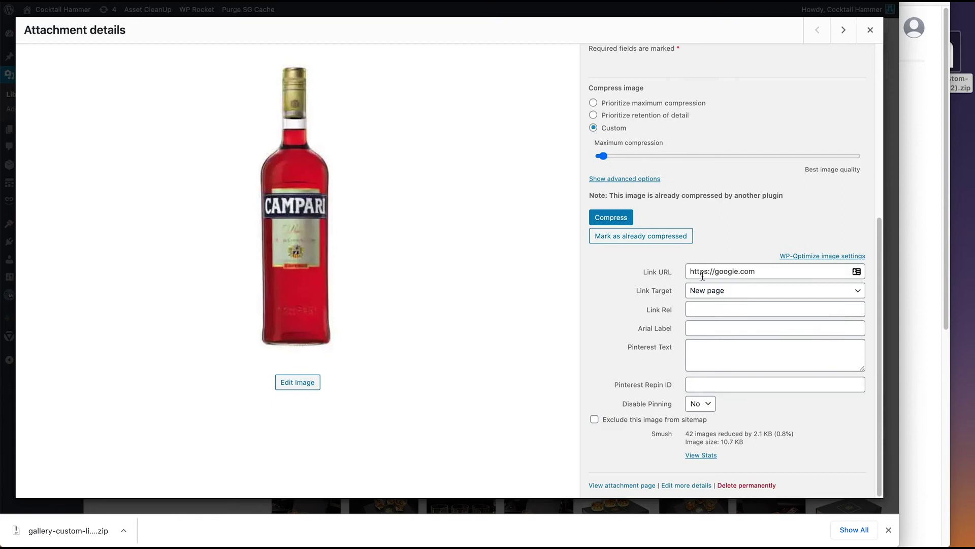
click(870, 30)
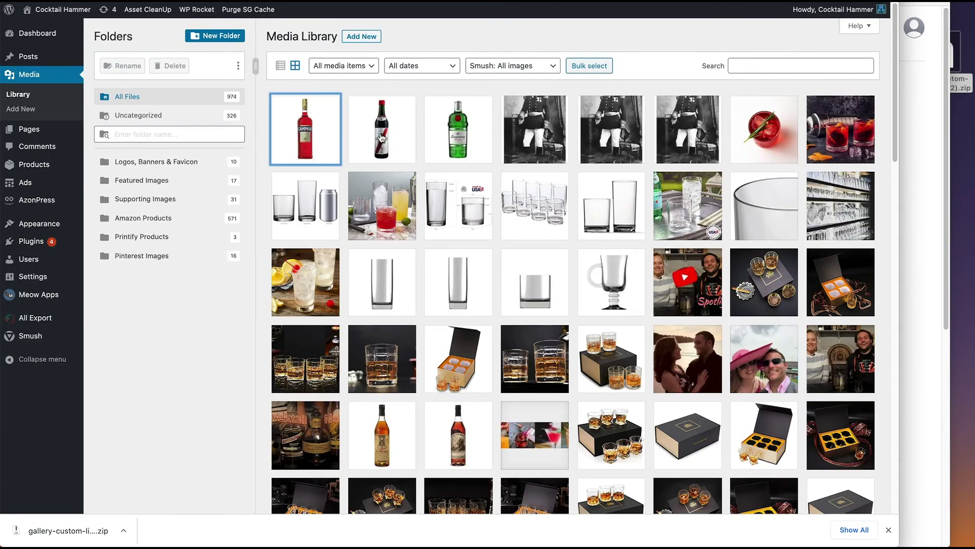
click(381, 142)
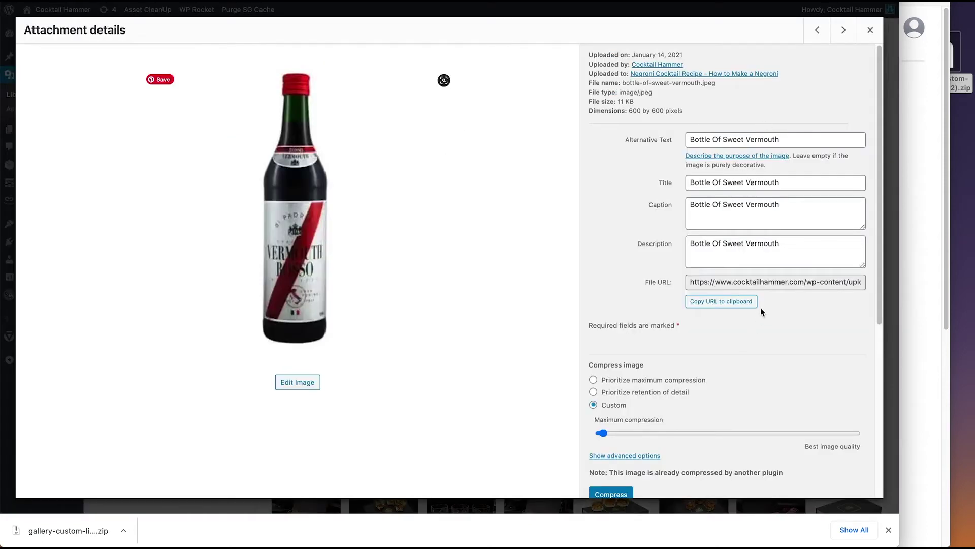
scroll(761, 307, down, 5)
click(707, 272)
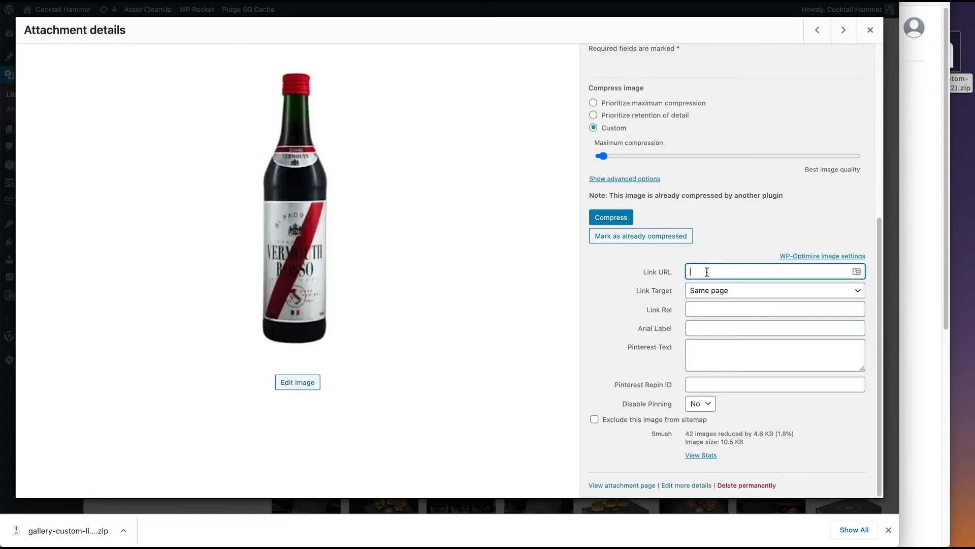
text(https://amazon.com)
click(870, 31)
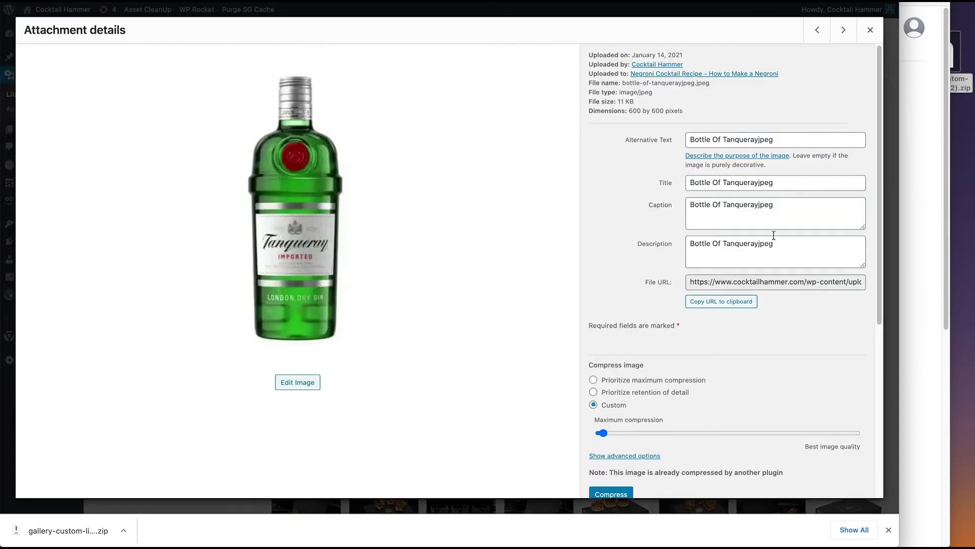
scroll(742, 208, down, 5)
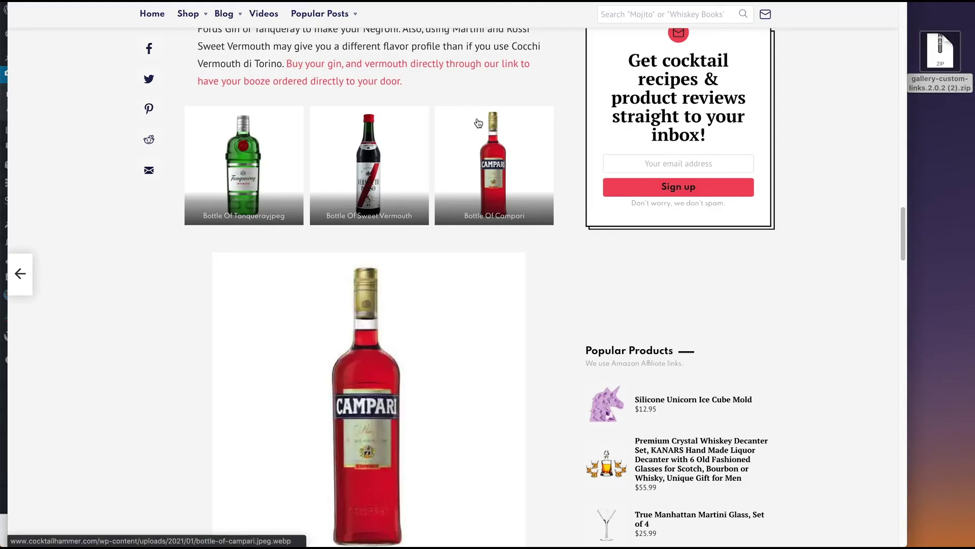
- Reload the Negroni post and purge the site cache so the custom links apply
key(super+r)
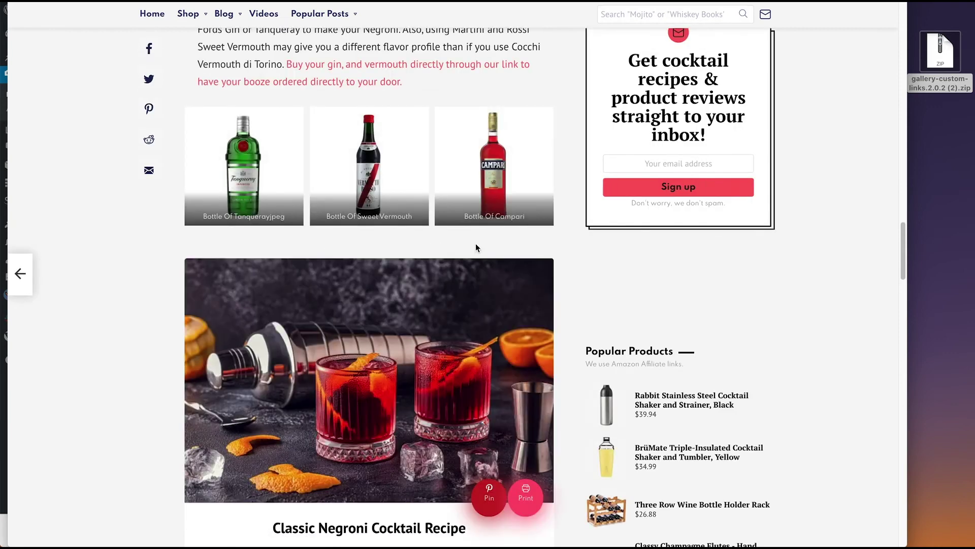
click(266, 175)
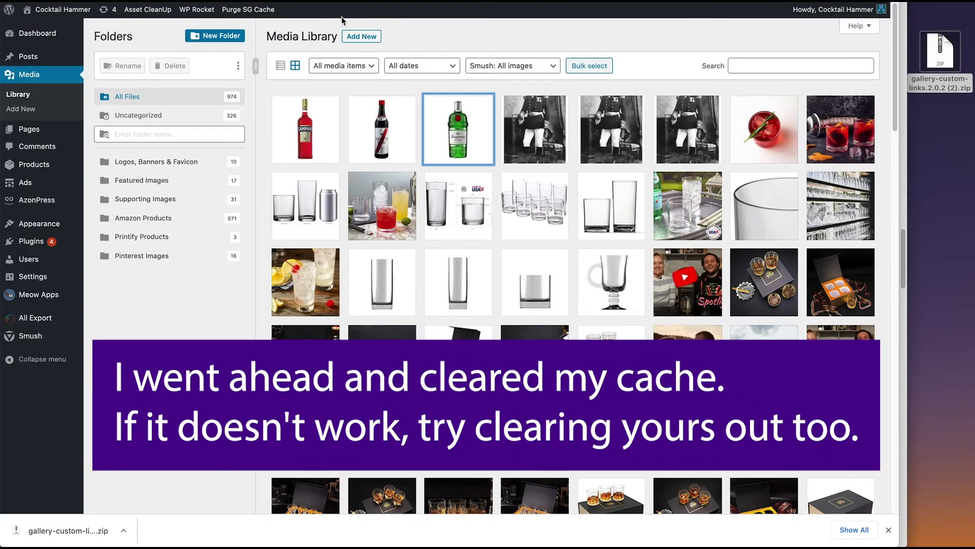
click(227, 11)
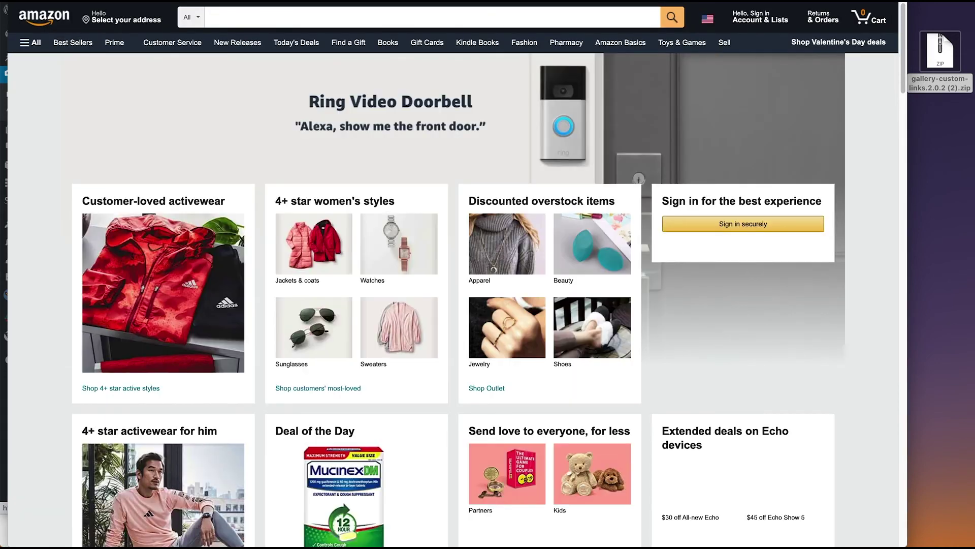
key(super+Left)
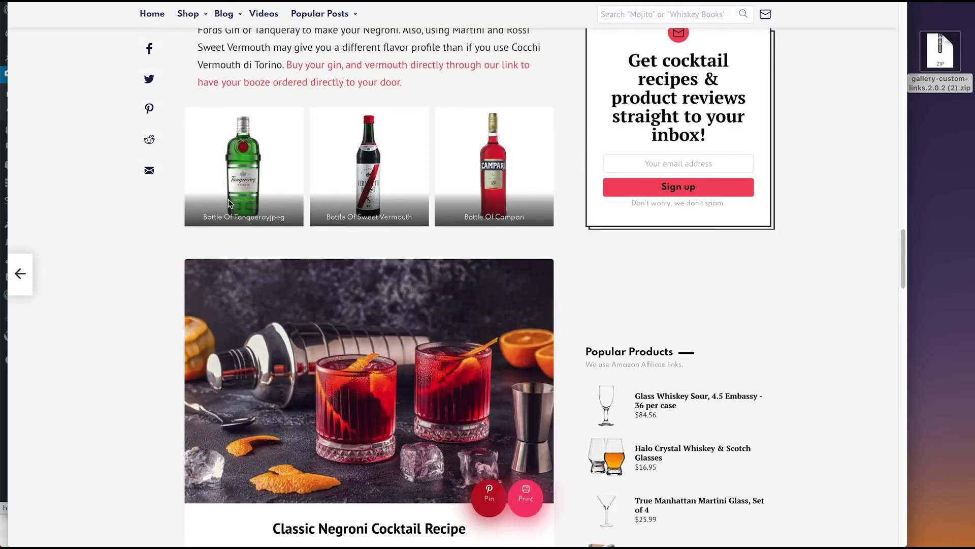
- Confirm the Tanqueray image opens Target and the Campari image opens Google
click(205, 131)
key(super+Left)
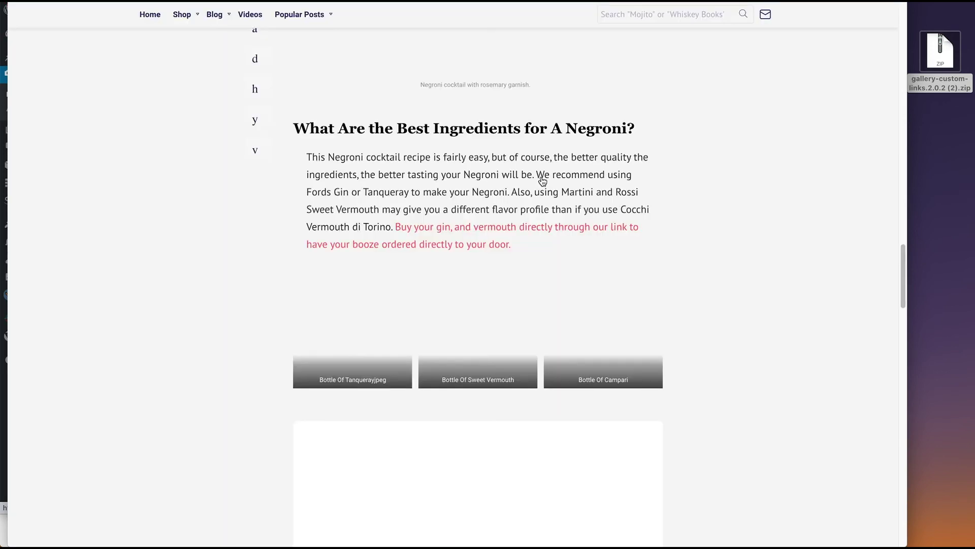
click(495, 191)
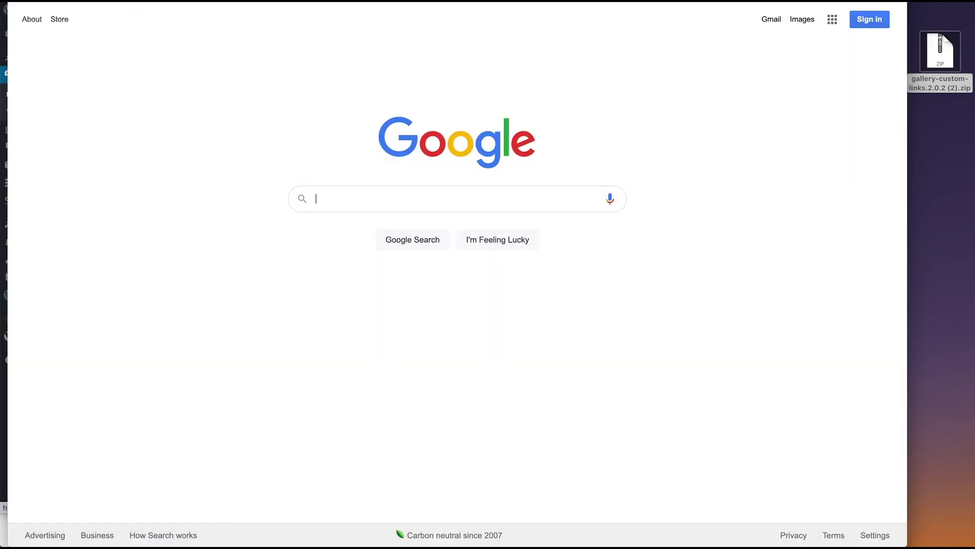
key(super+Left)
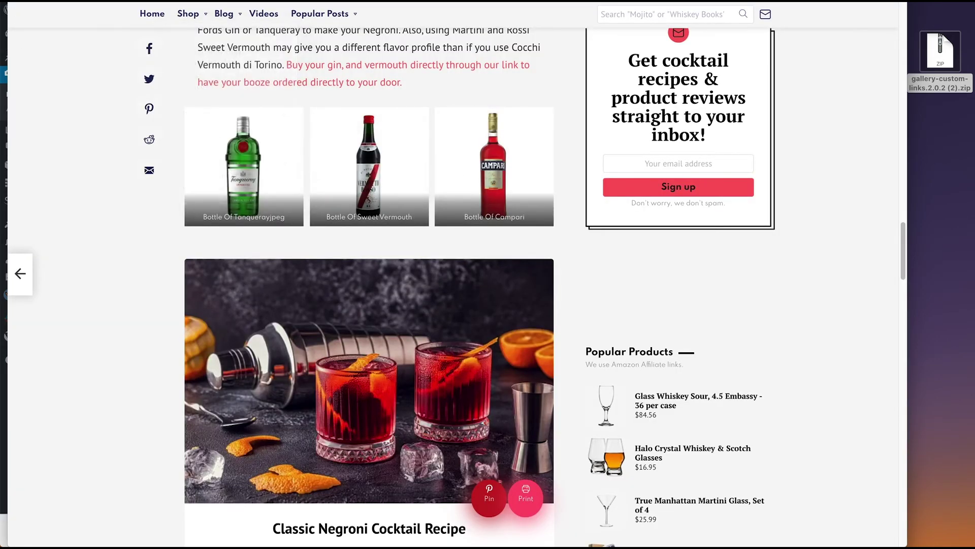
key(super+grave)
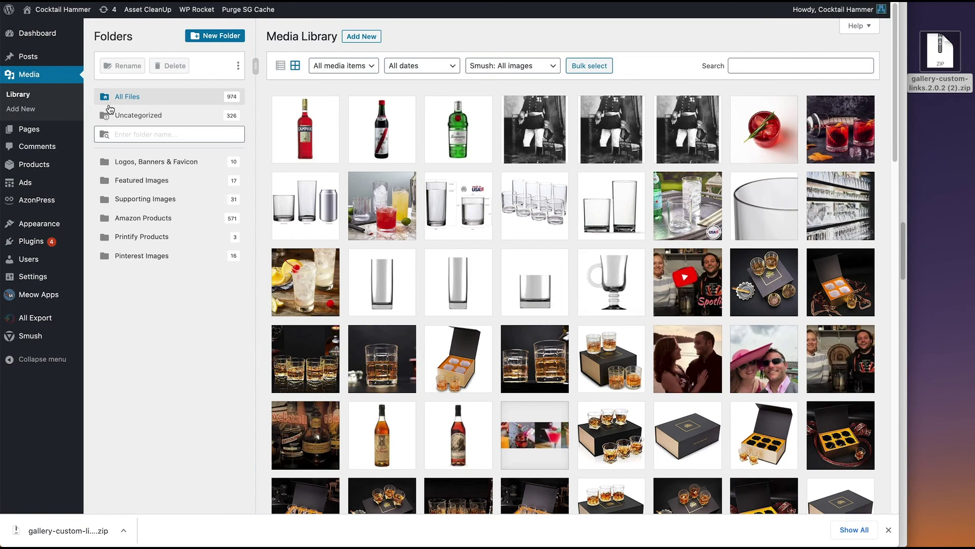
- Go to All Posts from the Posts entry in the admin sidebar
click(30, 65)
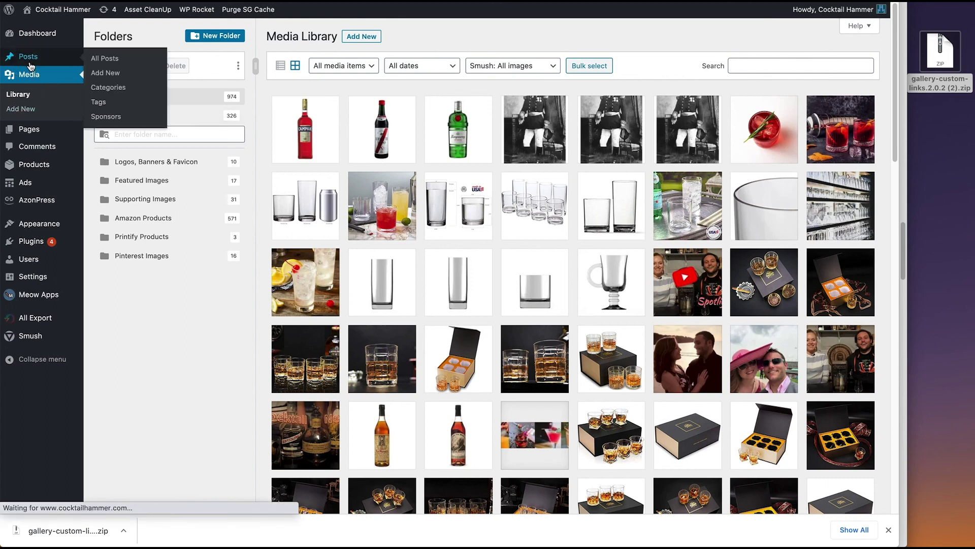